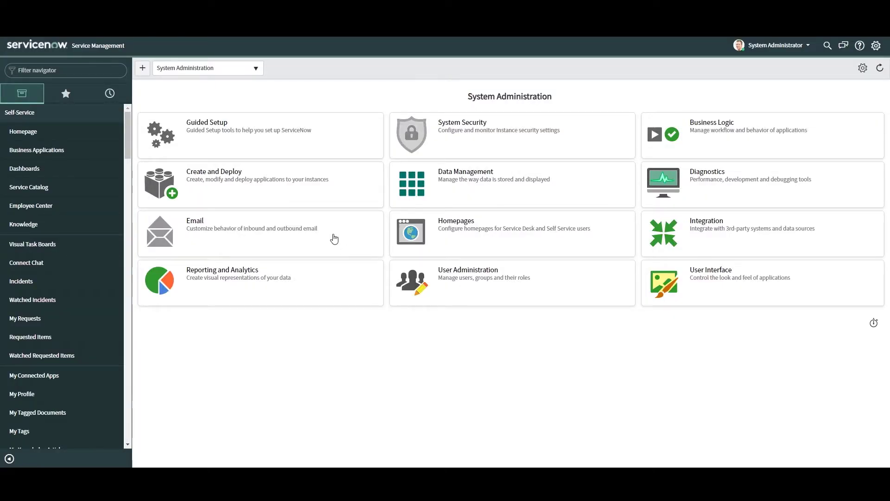
- Open a new Purchase Order record, PO0010004, from Procurement > Orders > Purchase Orders
{"action": "left_click", "coordinate": [112, 74]}
{"action": "type", "text": "Pur"}
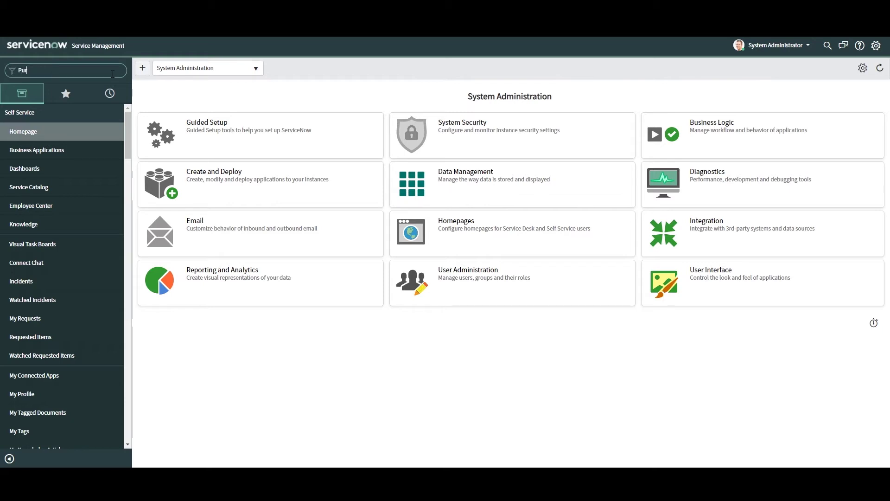
{"action": "type", "text": "chase Orders"}
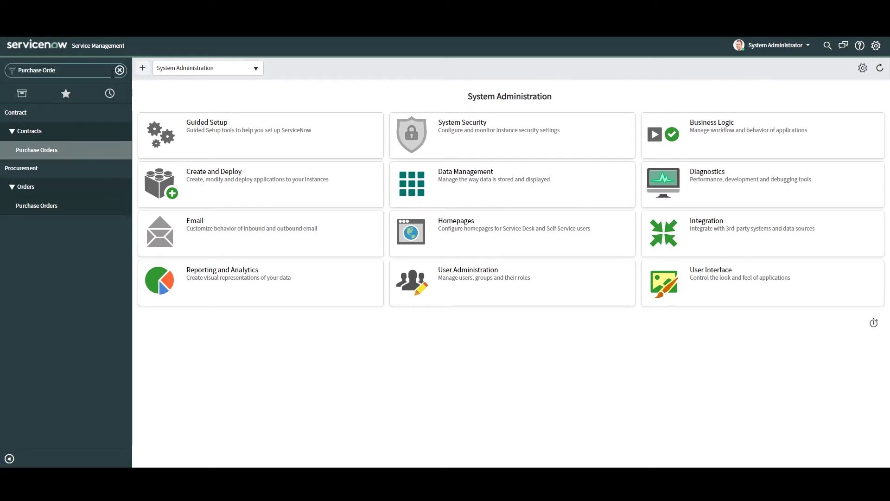
{"action": "left_click", "coordinate": [166, 92]}
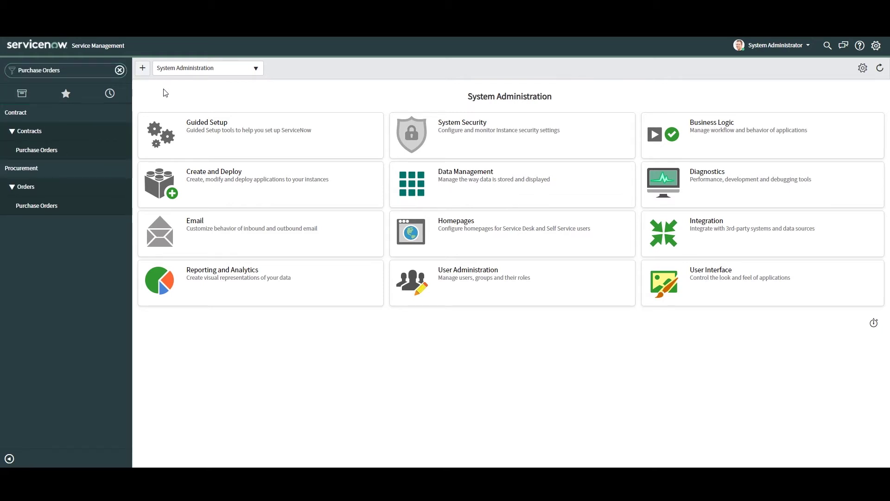
{"action": "left_click", "coordinate": [70, 210]}
{"action": "left_click", "coordinate": [406, 89]}
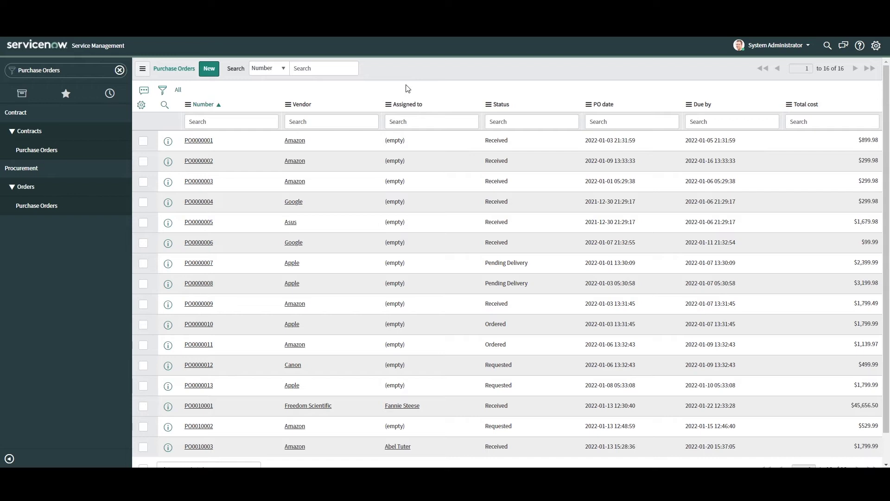
{"action": "left_click", "coordinate": [210, 69]}
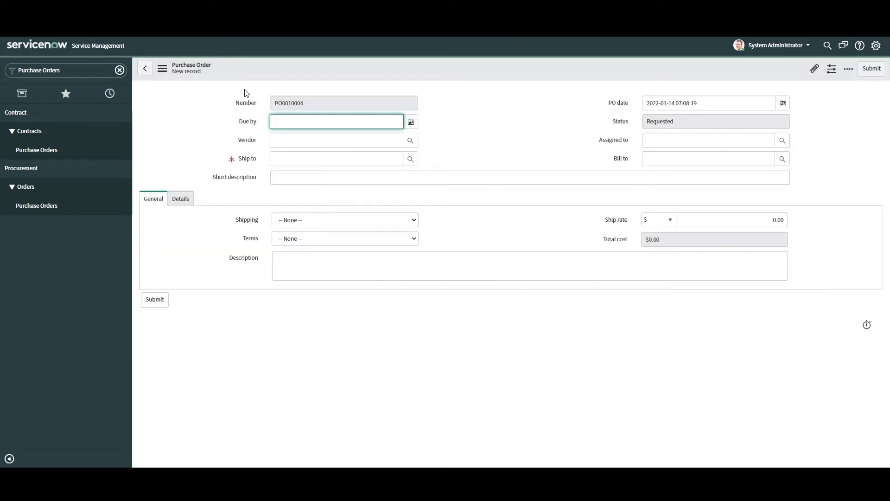
{"action": "left_click", "coordinate": [454, 100]}
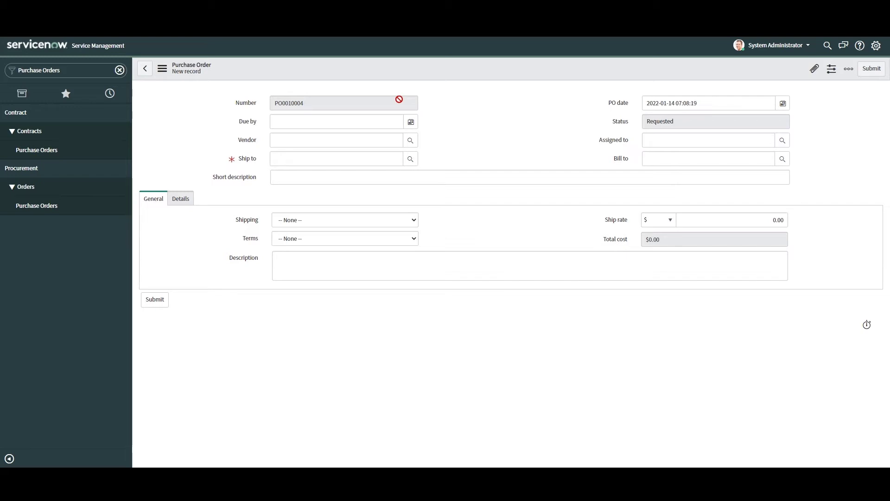
- Set the Due by date to January 21, 2022 and the Vendor to Amazon
{"action": "left_click", "coordinate": [411, 122]}
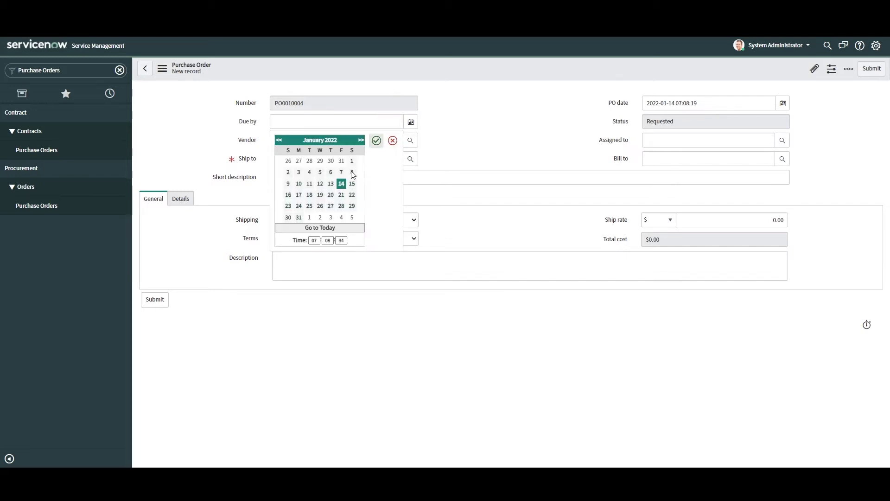
{"action": "left_click", "coordinate": [341, 195]}
{"action": "left_click", "coordinate": [376, 140]}
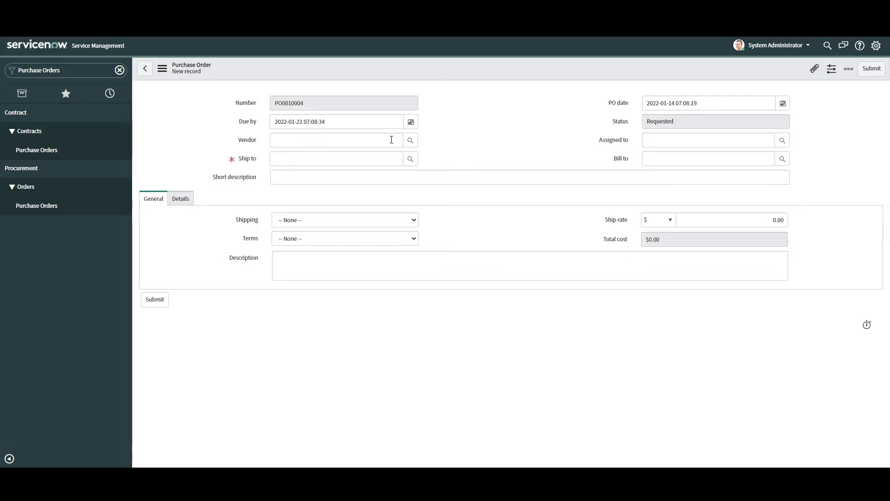
{"action": "left_click", "coordinate": [391, 140]}
{"action": "type", "text": "Amazon"}
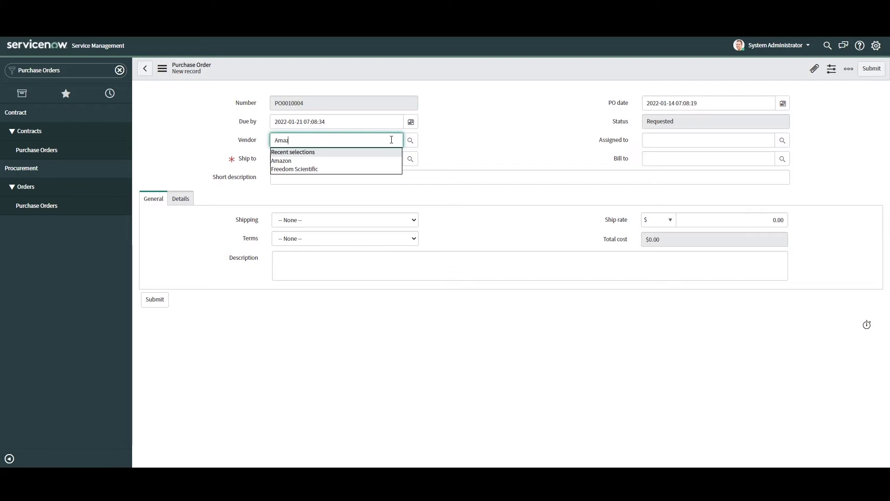
{"action": "left_click", "coordinate": [390, 160]}
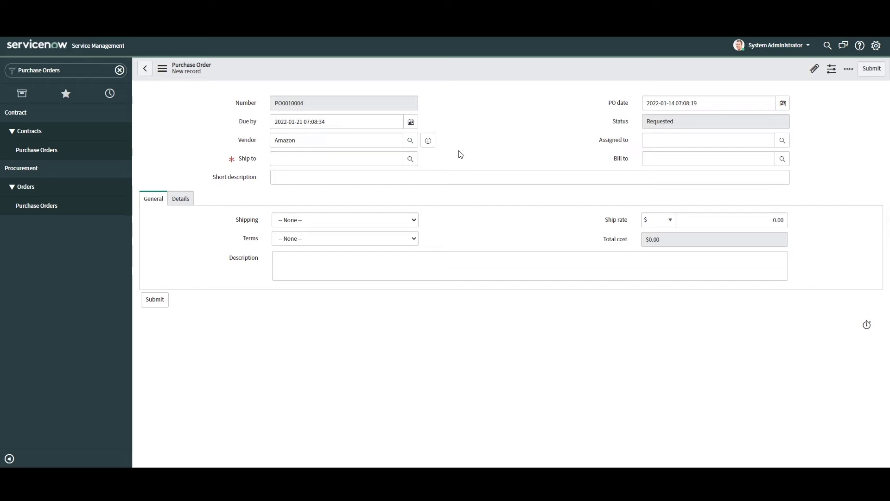
- Set Ship to San Diego South Warehouse
{"action": "left_click", "coordinate": [382, 159]}
{"action": "type", "text": "San Diego south"}
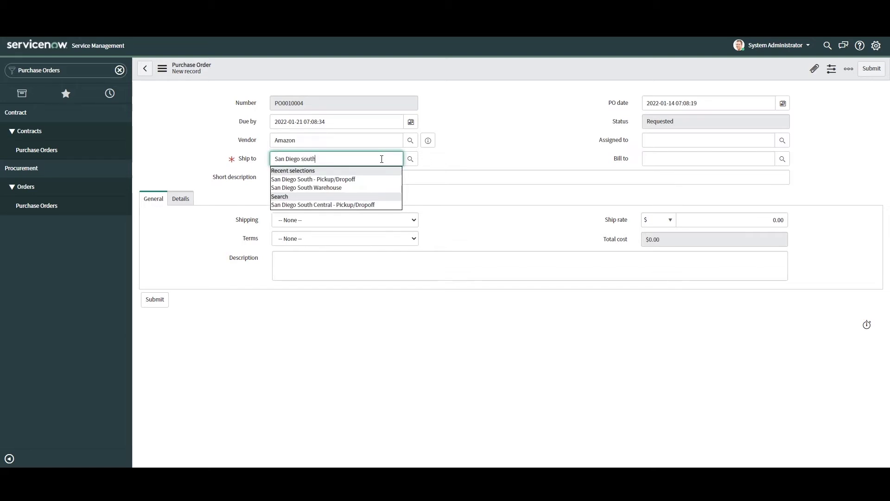
{"action": "left_click", "coordinate": [383, 188]}
{"action": "left_click", "coordinate": [457, 170]}
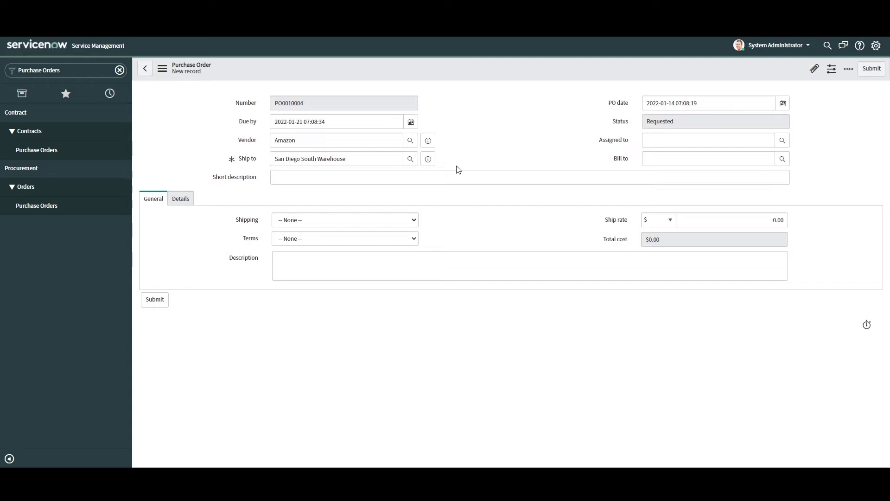
- Enter 'Purchase order for 10 15" MacBook Pro laptops' as the short description
{"action": "left_click", "coordinate": [419, 177]}
{"action": "type", "text": "Purchase order for 10 15\" MacBook Pro laptops"}
{"action": "left_click", "coordinate": [487, 139]}
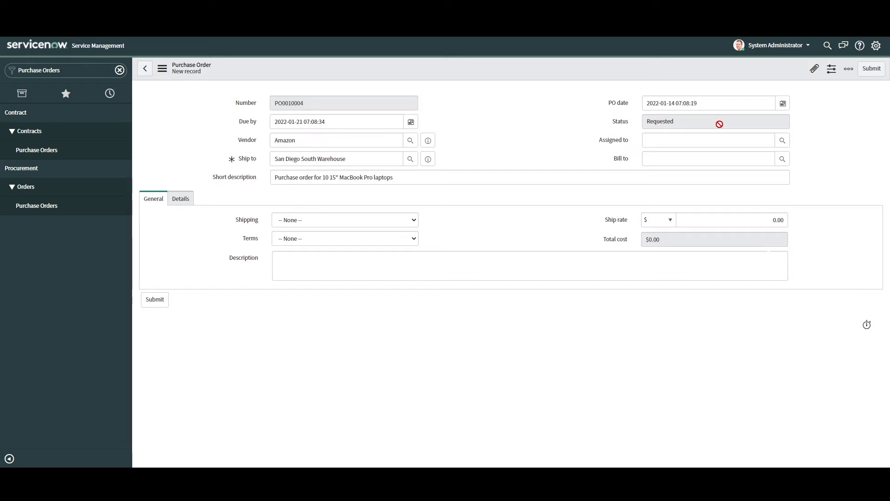
- Set Assigned to the suggested staff member and Bill to the matching suggested address
{"action": "left_click", "coordinate": [749, 141]}
{"action": "type", "text": "Abel"}
{"action": "left_click", "coordinate": [686, 160]}
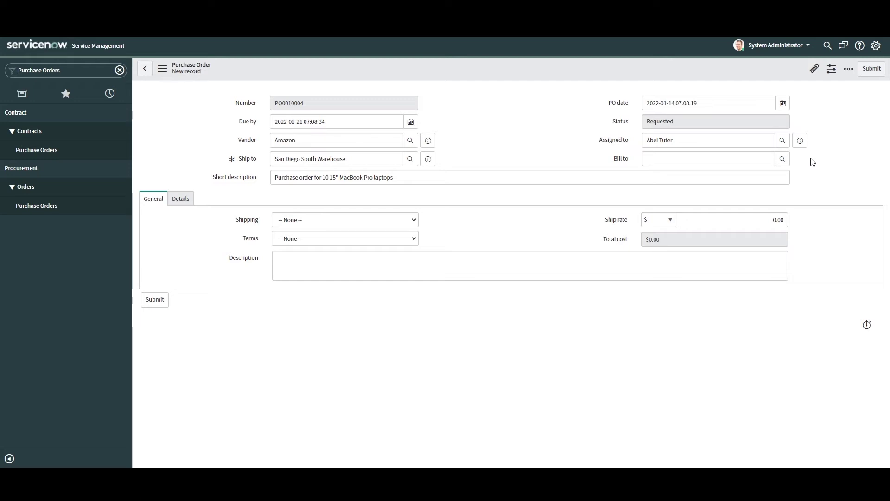
{"action": "left_click", "coordinate": [750, 159]}
{"action": "type", "text": "4193"}
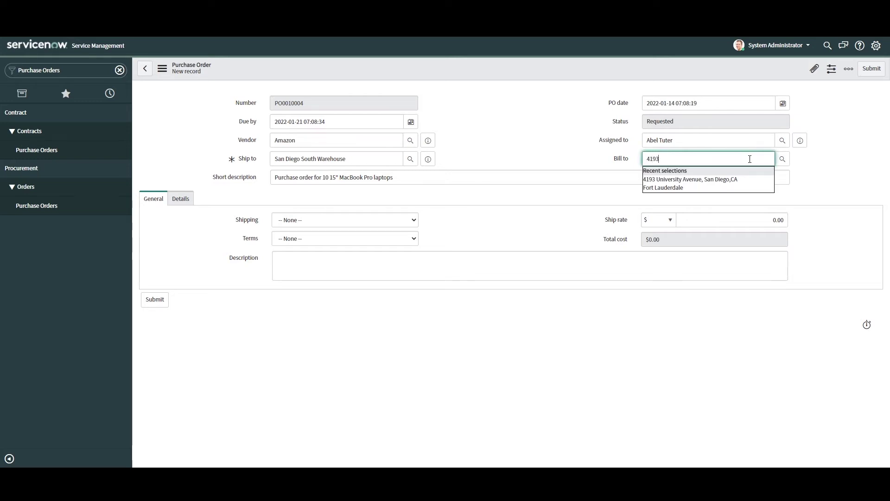
{"action": "left_click", "coordinate": [745, 179]}
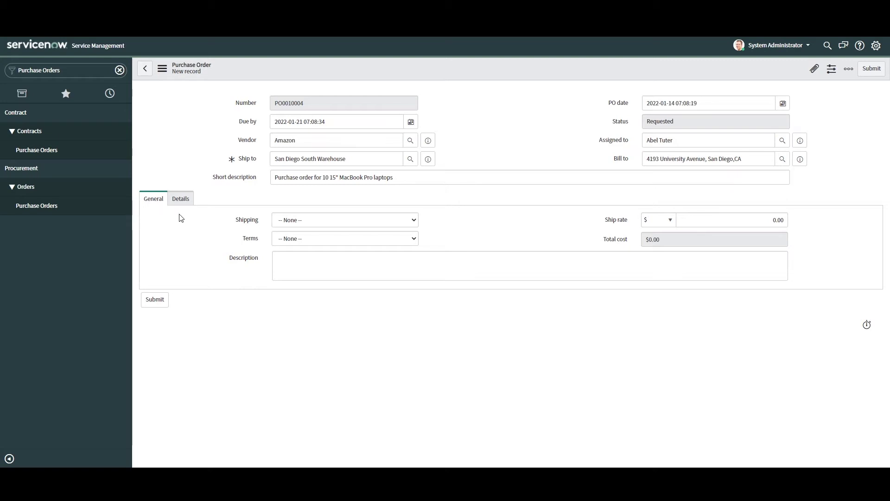
- Choose Next Day Ground for Shipping and Net 30 Days for Terms
{"action": "left_click", "coordinate": [308, 219]}
{"action": "left_click", "coordinate": [322, 266]}
{"action": "left_click", "coordinate": [402, 238]}
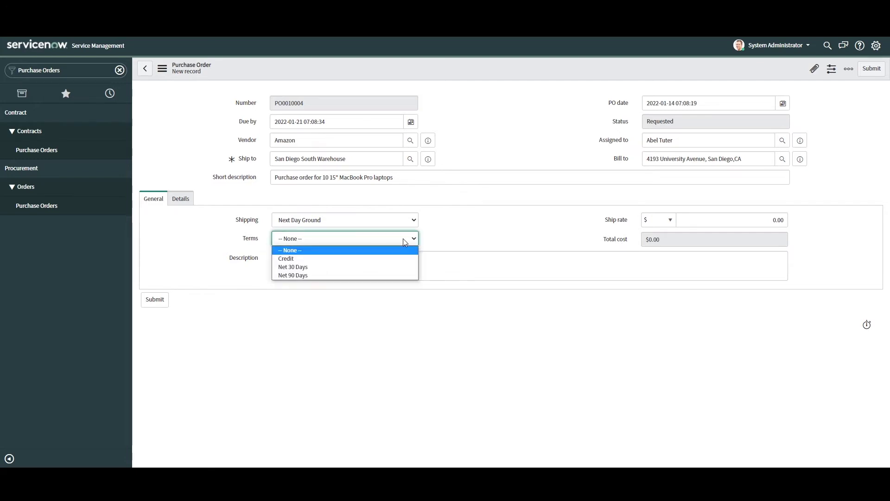
{"action": "left_click", "coordinate": [400, 268]}
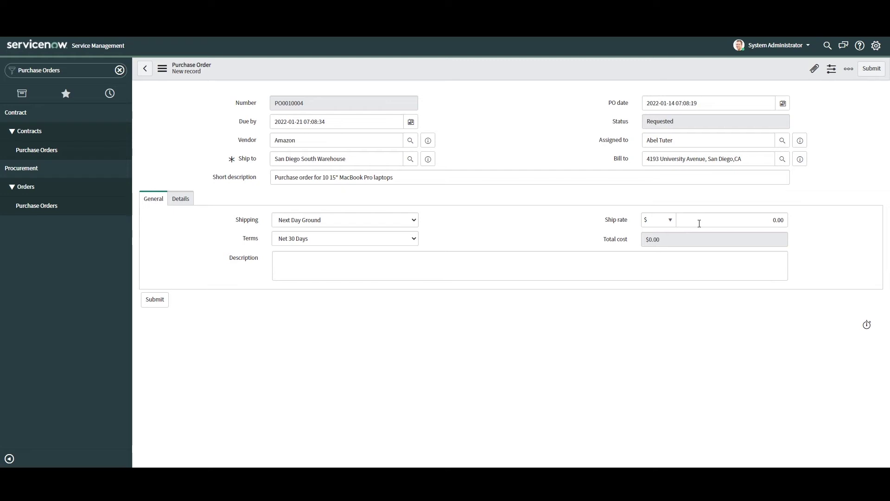
- Switch the purchase order form to its Details tab
{"action": "left_click", "coordinate": [190, 200]}
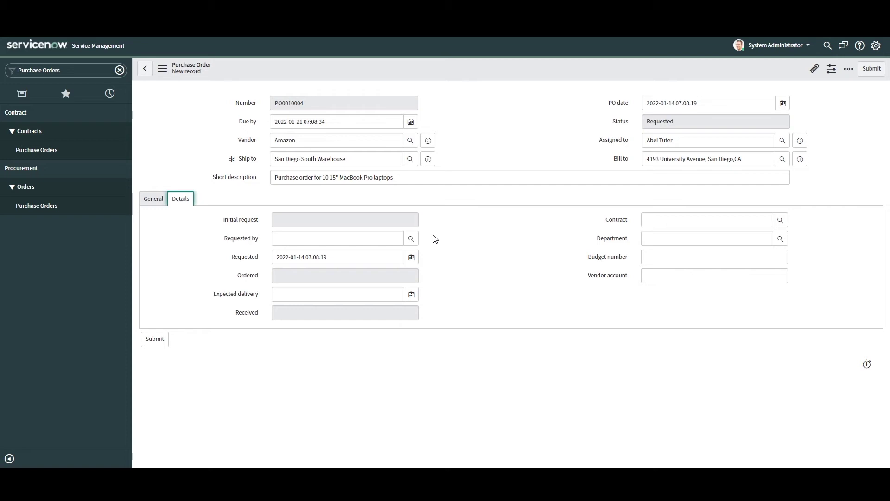
- Set Requested by to the recent suggestion and Expected delivery to January 28, 2022
{"action": "left_click", "coordinate": [305, 235]}
{"action": "left_click", "coordinate": [310, 259]}
{"action": "left_click", "coordinate": [412, 294]}
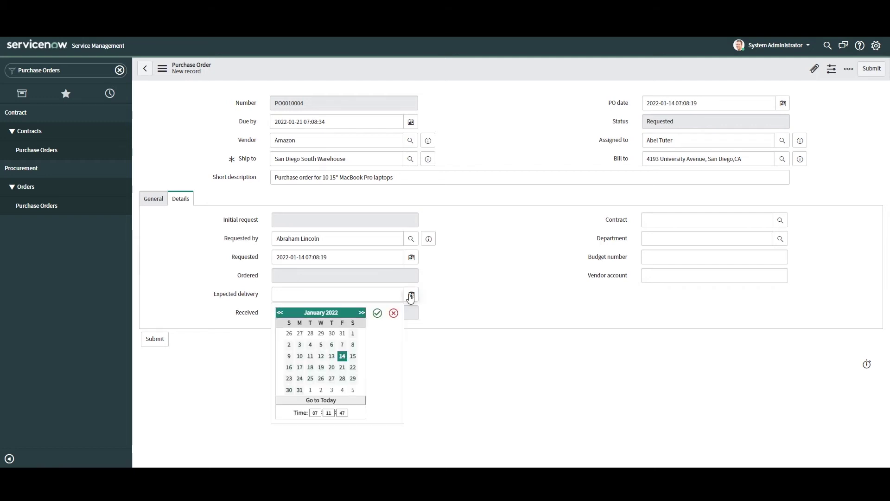
{"action": "left_click", "coordinate": [342, 382]}
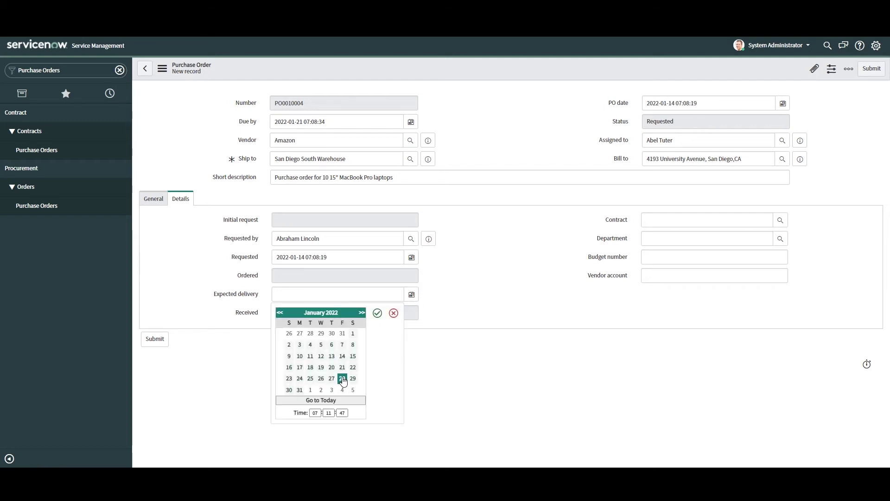
{"action": "left_click", "coordinate": [378, 313]}
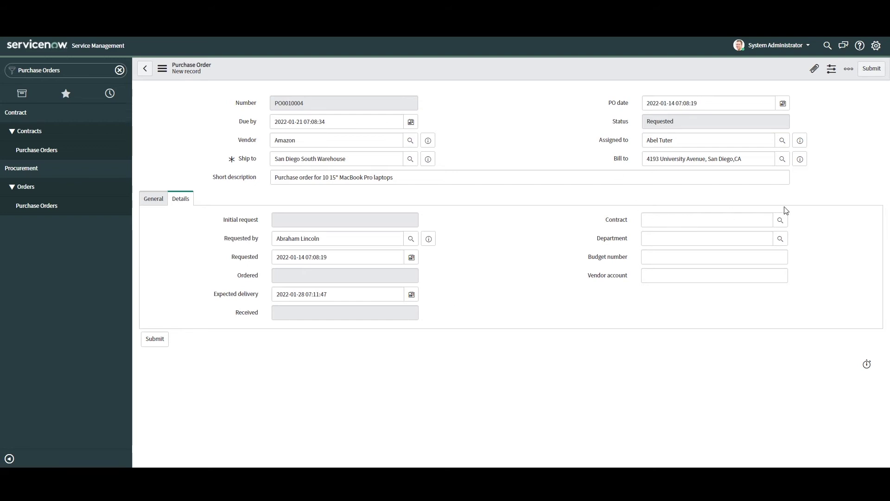
{"action": "left_click", "coordinate": [781, 220]}
{"action": "left_click_drag", "start_coordinate": [681, 213], "coordinate": [427, 126]}
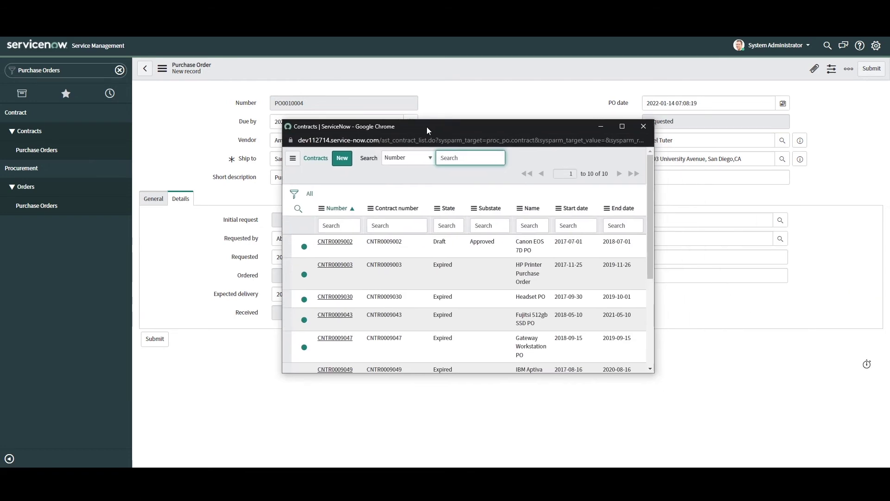
{"action": "scroll", "coordinate": [595, 210], "scroll_direction": "down", "scroll_amount": 5}
{"action": "scroll", "coordinate": [595, 210], "scroll_direction": "up", "scroll_amount": 5}
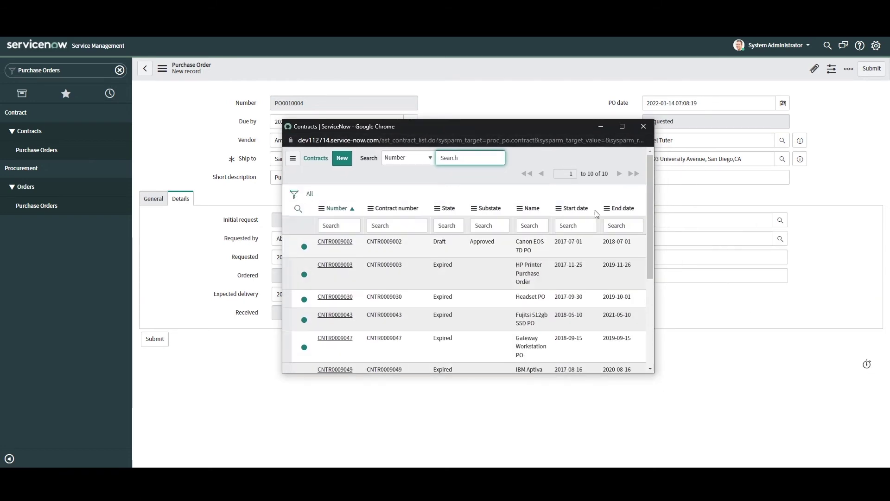
{"action": "left_click", "coordinate": [643, 127]}
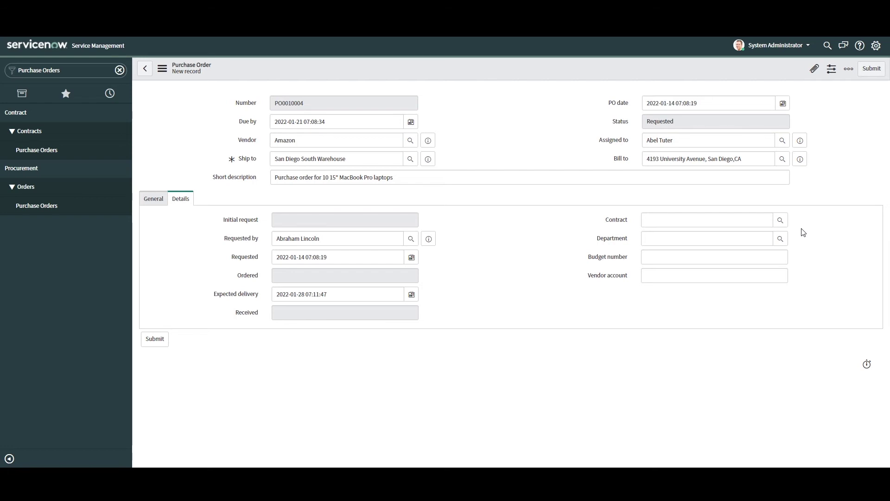
- Enter Department IT and Budget number 1234599, and fill in the vendor account number
{"action": "left_click", "coordinate": [763, 239]}
{"action": "type", "text": "IT"}
{"action": "left_click", "coordinate": [691, 259]}
{"action": "left_click", "coordinate": [783, 255]}
{"action": "type", "text": "1234599"}
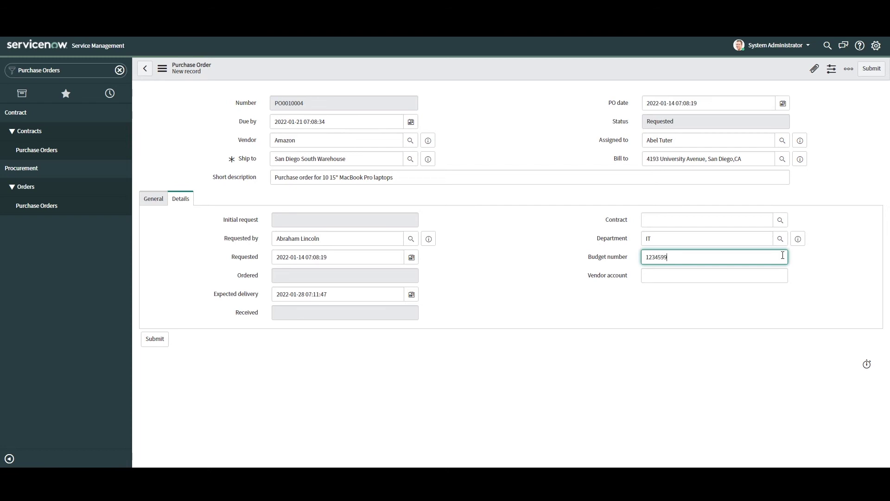
{"action": "left_click", "coordinate": [759, 300]}
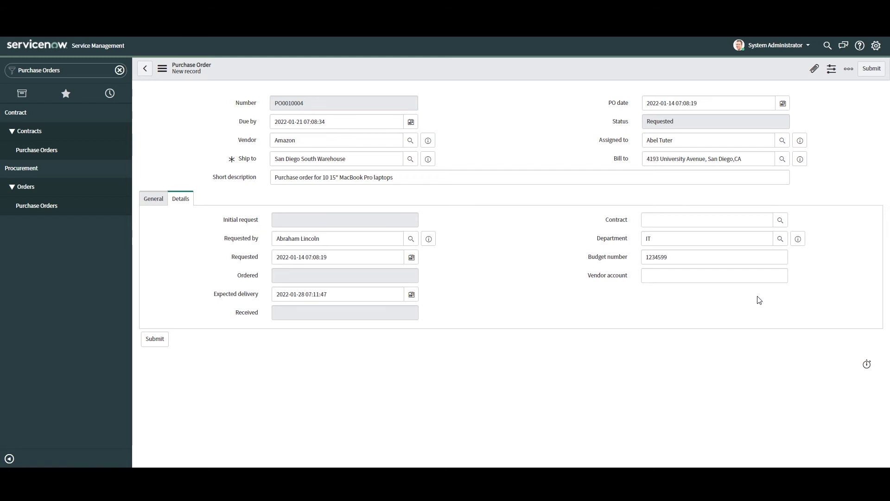
{"action": "left_click", "coordinate": [745, 278]}
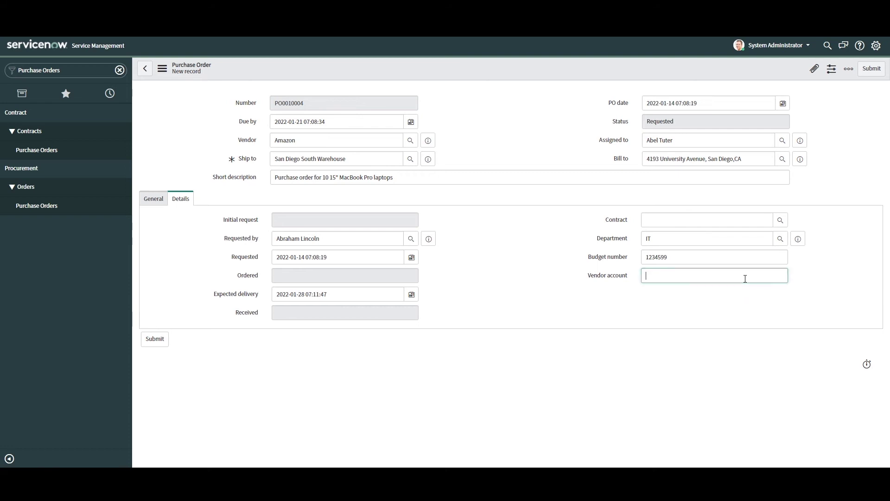
{"action": "type", "text": "88"}
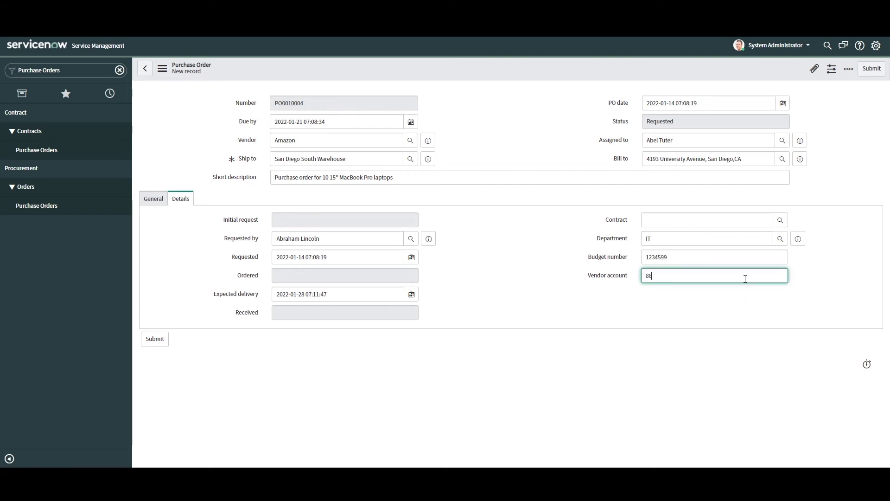
{"action": "type", "text": "77321"}
{"action": "left_click", "coordinate": [738, 309]}
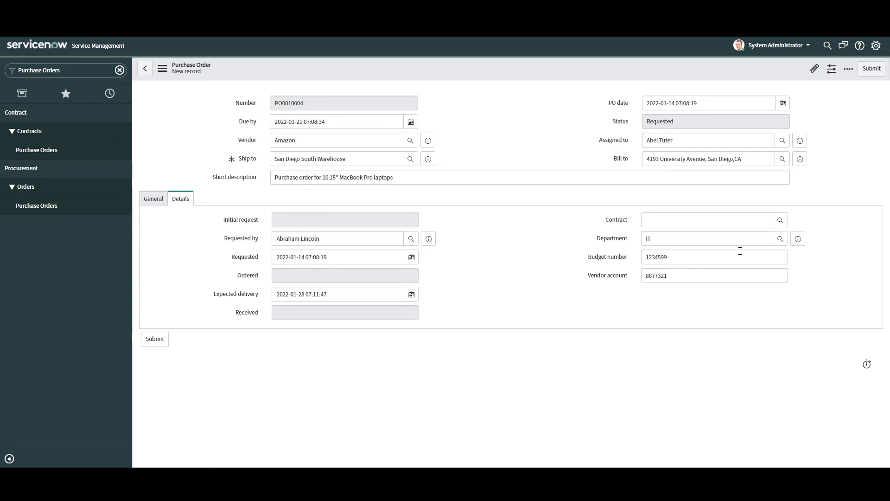
- Save purchase order PO0010004 from the form header menu
{"action": "right_click", "coordinate": [507, 74]}
{"action": "left_click", "coordinate": [517, 106]}
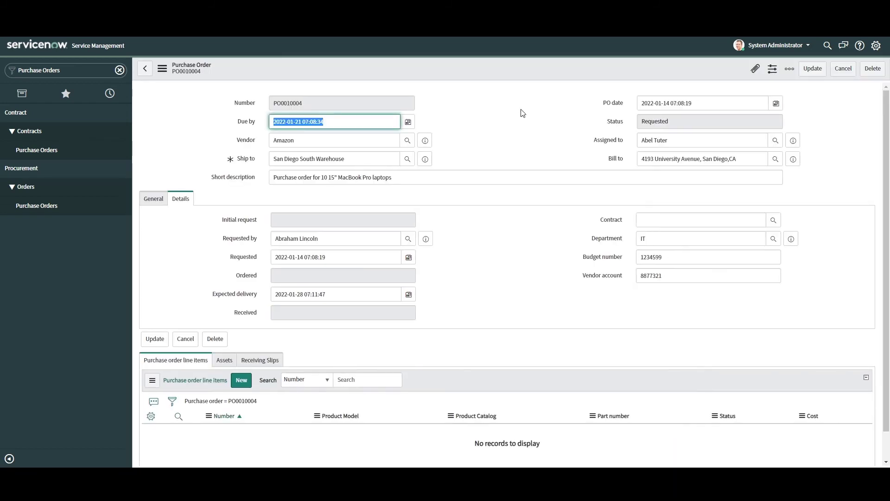
{"action": "left_click", "coordinate": [487, 251]}
{"action": "scroll", "coordinate": [488, 252], "scroll_direction": "down", "scroll_amount": 1}
{"action": "scroll", "coordinate": [489, 251], "scroll_direction": "down", "scroll_amount": 1}
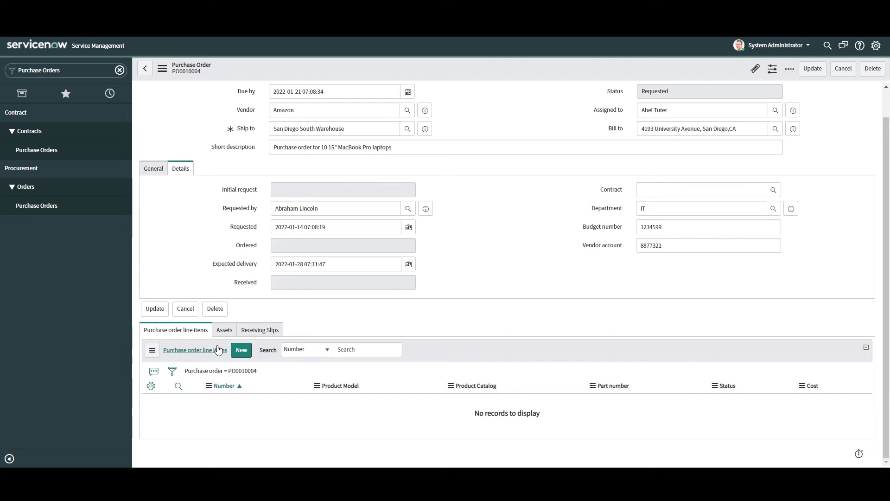
- Check the empty Assets and Receiving Slips lists, then return to Purchase order line items
{"action": "left_click", "coordinate": [224, 331]}
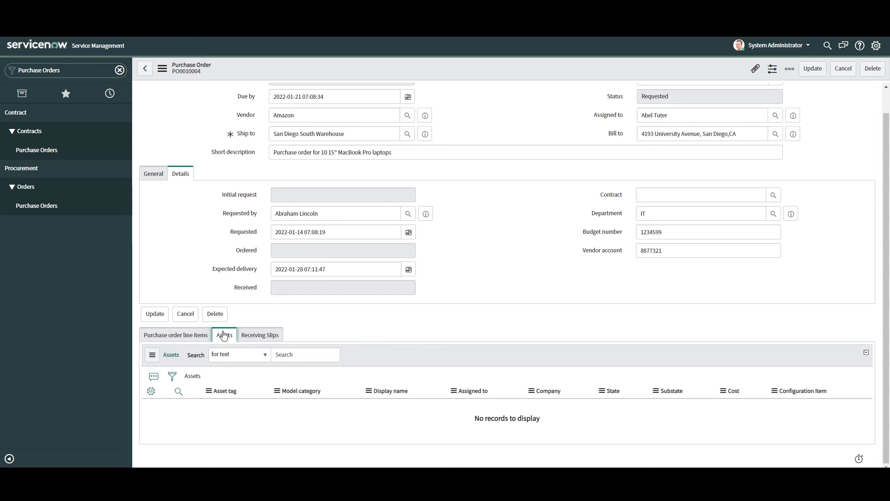
{"action": "left_click", "coordinate": [260, 335]}
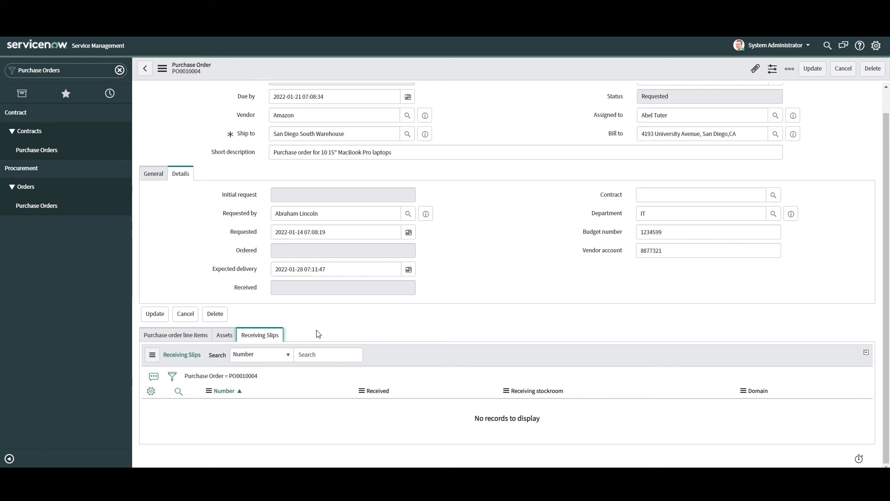
{"action": "left_click", "coordinate": [199, 340]}
- Create a new line item with vendor Amazon and product model Apple MacBook Pro 15"
{"action": "left_click", "coordinate": [242, 355]}
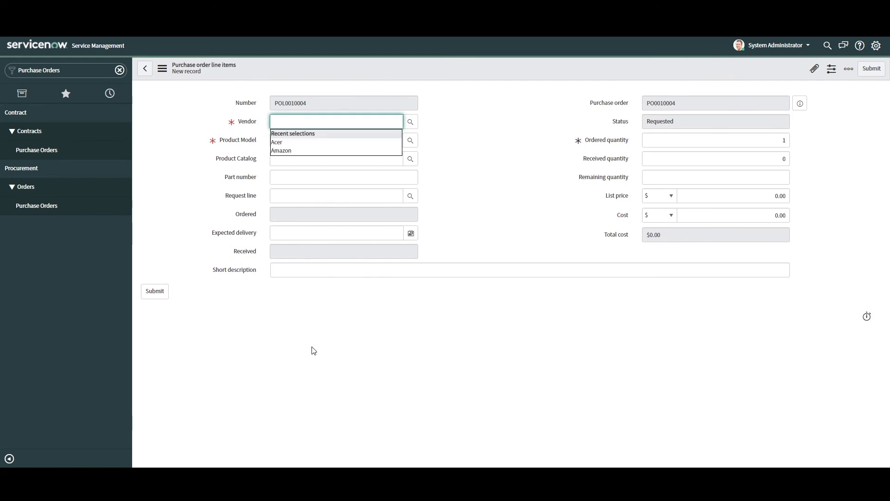
{"action": "left_click", "coordinate": [469, 204]}
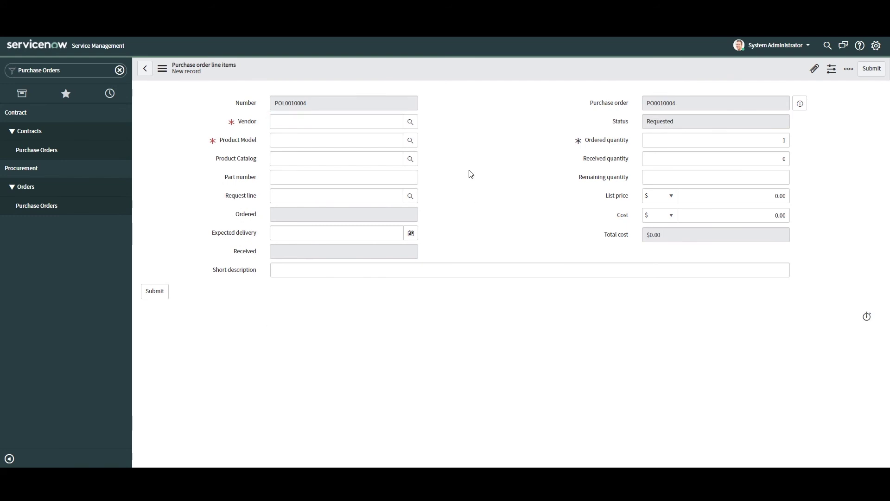
{"action": "left_click", "coordinate": [384, 122]}
{"action": "type", "text": "Amazon"}
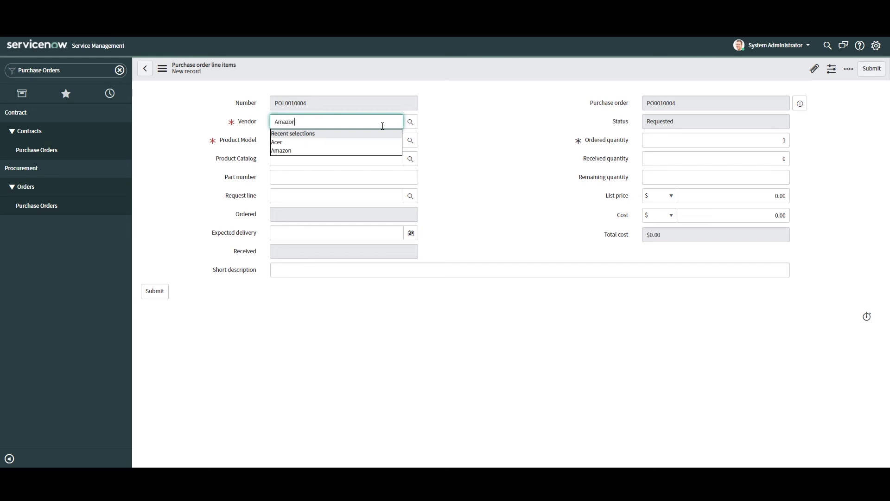
{"action": "key", "text": "Tab"}
{"action": "left_click", "coordinate": [318, 137]}
{"action": "type", "text": "Apple 15\""}
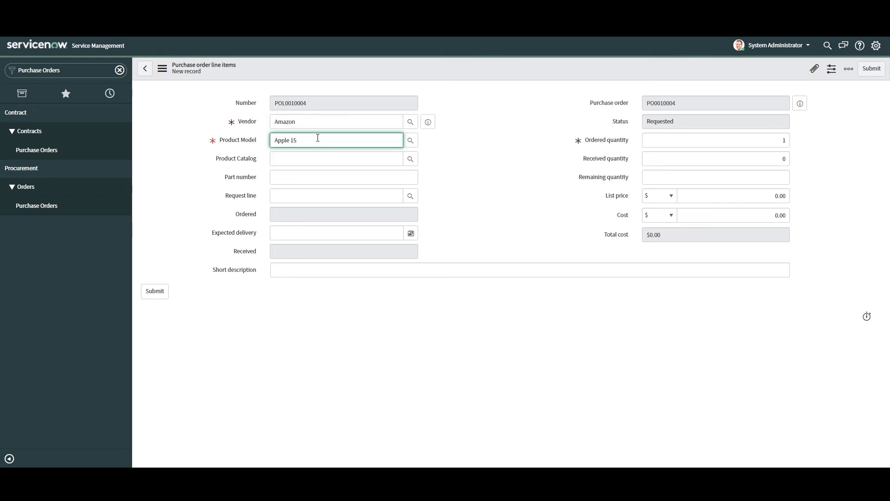
{"action": "key", "text": "BackSpace"}
{"action": "key", "text": "BackSpace"}
{"action": "key", "text": "BackSpace"}
{"action": "left_click", "coordinate": [363, 161]}
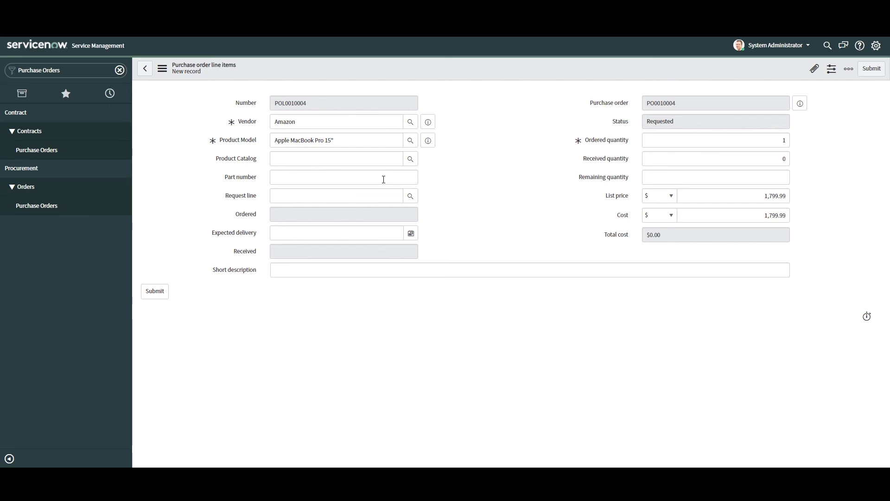
- Enter MV912LL/A as the line item's part number
{"action": "left_click", "coordinate": [384, 179]}
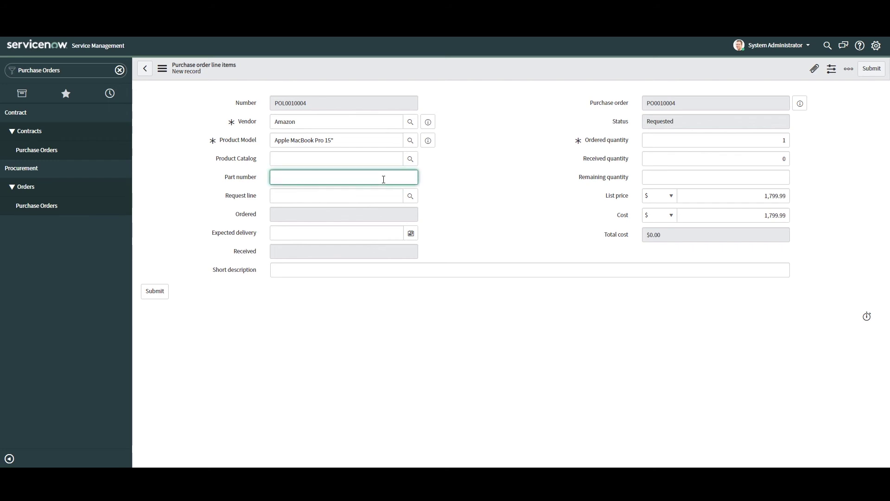
{"action": "type", "text": "MV912LL/A"}
{"action": "left_click", "coordinate": [445, 176]}
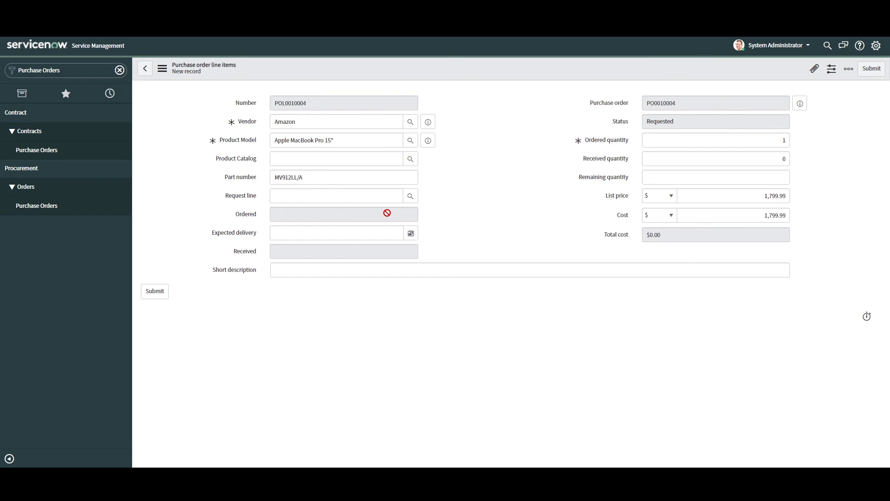
- Set expected delivery to 2022-01-21 and submit line item POL0010004 to PO0010004
{"action": "left_click", "coordinate": [410, 234]}
{"action": "left_click", "coordinate": [342, 306]}
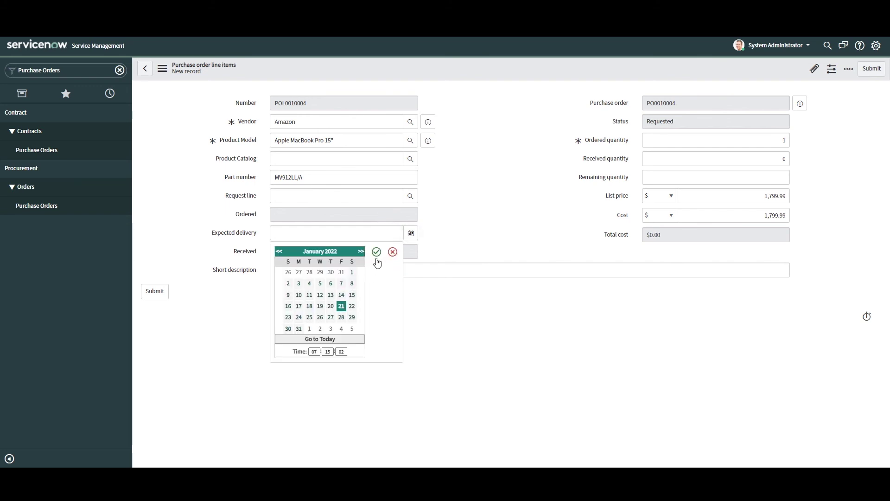
{"action": "left_click", "coordinate": [377, 252]}
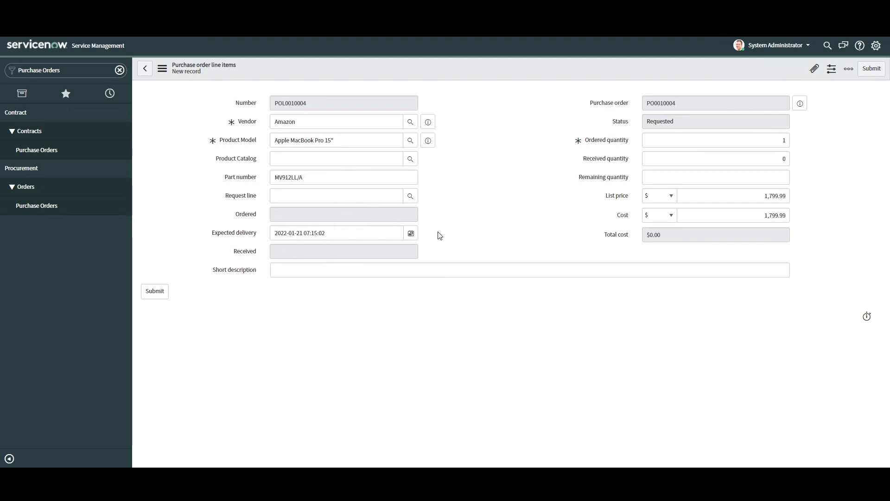
{"action": "left_click", "coordinate": [870, 68]}
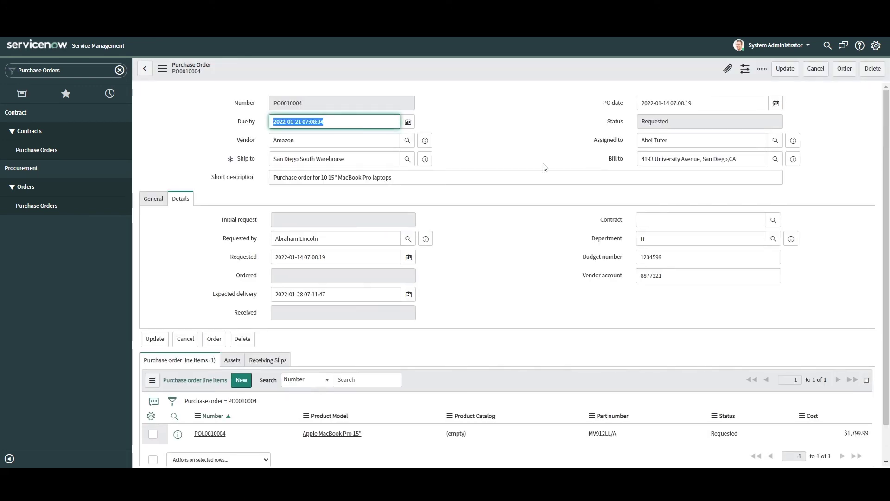
- Order PO0010004 so it and line item POL0010004 both show status Ordered
{"action": "left_click", "coordinate": [845, 69]}
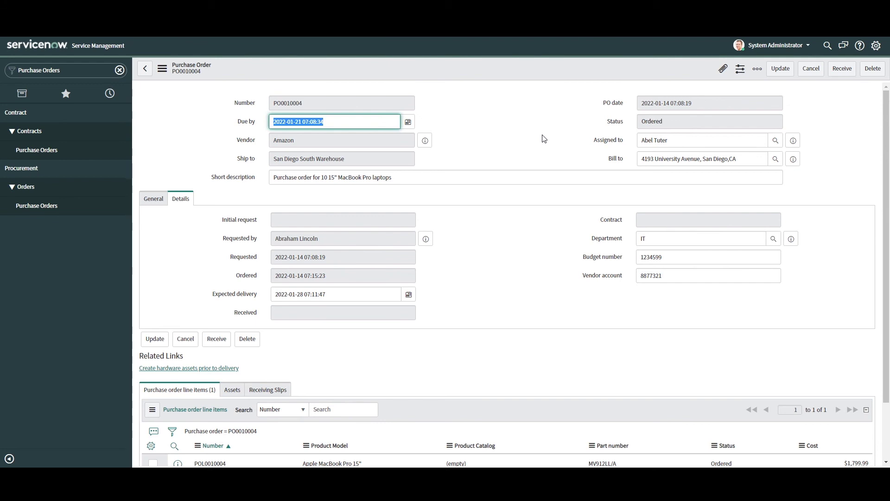
{"action": "key", "text": "Tab"}
{"action": "key", "text": "Tab"}
{"action": "key", "text": "Tab"}
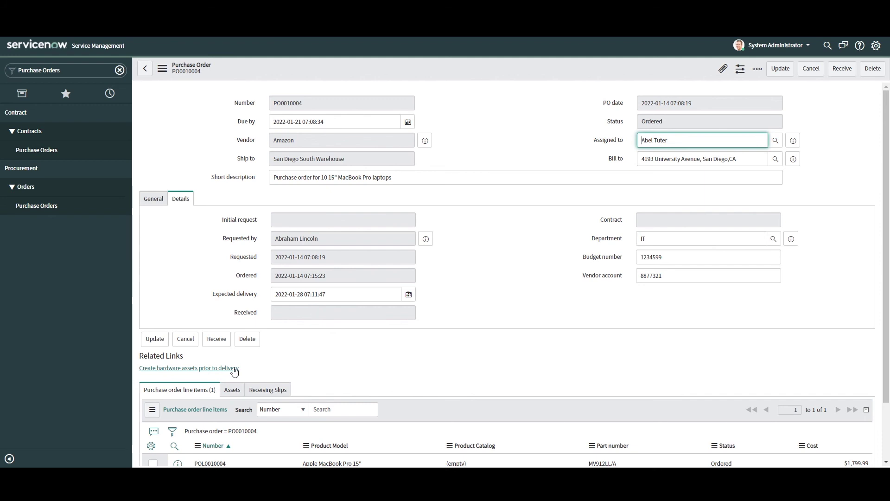
{"action": "left_click", "coordinate": [260, 368]}
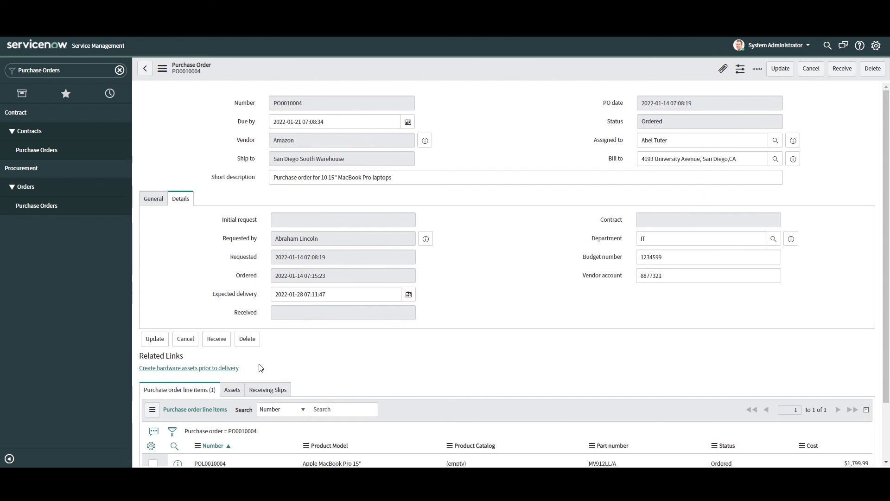
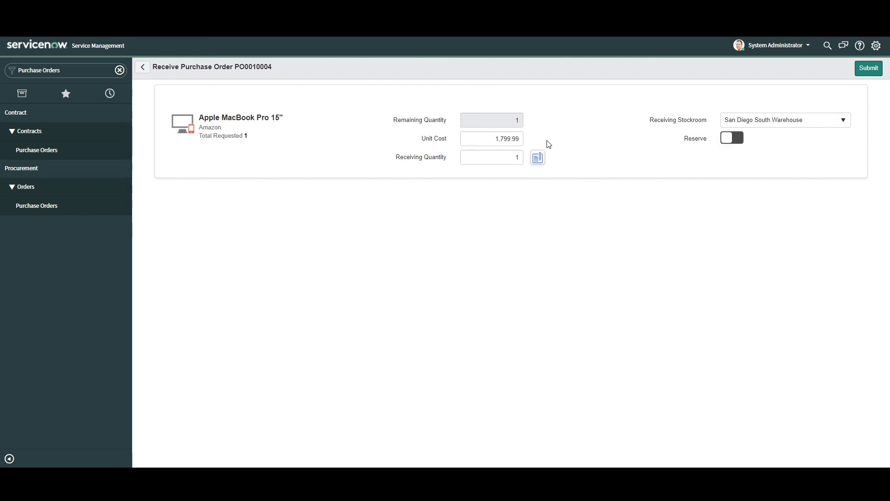
- Add a captured asset row for the MacBook Pro with tag P046483 and serial FH7389993JDC
{"action": "left_click", "coordinate": [538, 158]}
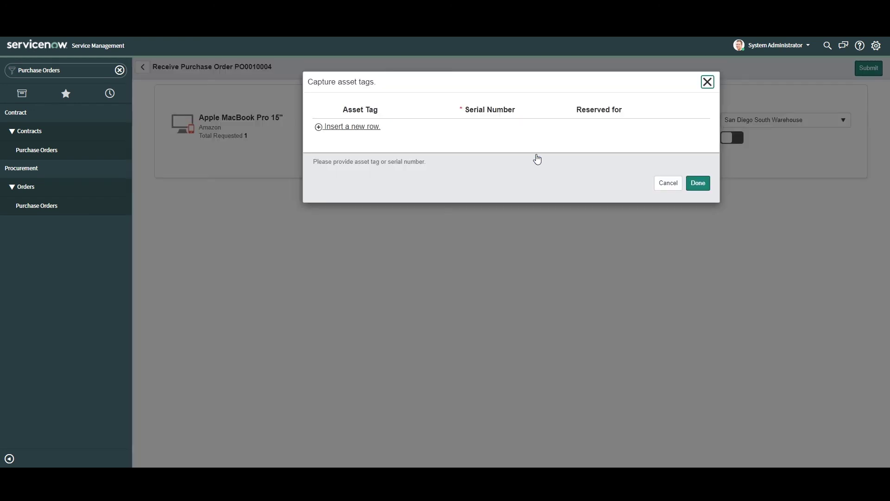
{"action": "left_click", "coordinate": [370, 127]}
{"action": "left_click", "coordinate": [429, 149]}
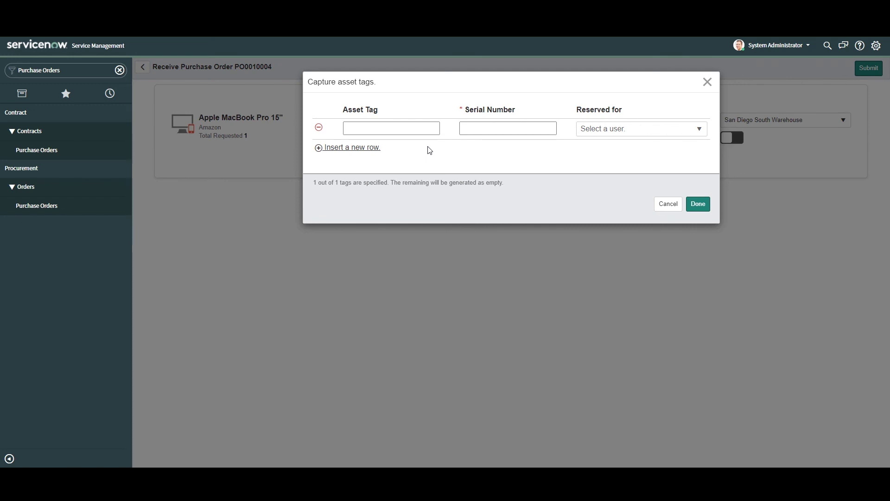
{"action": "left_click", "coordinate": [408, 124]}
{"action": "type", "text": "P046483"}
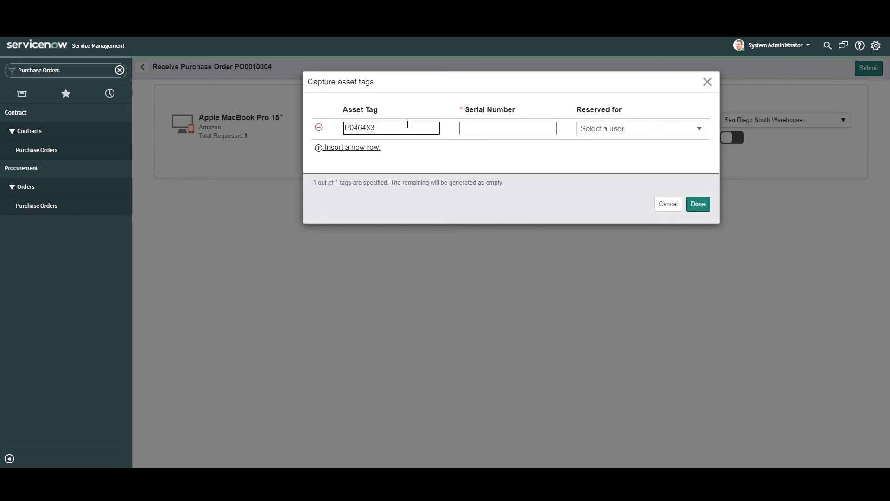
{"action": "left_click", "coordinate": [461, 132]}
{"action": "type", "text": "FH"}
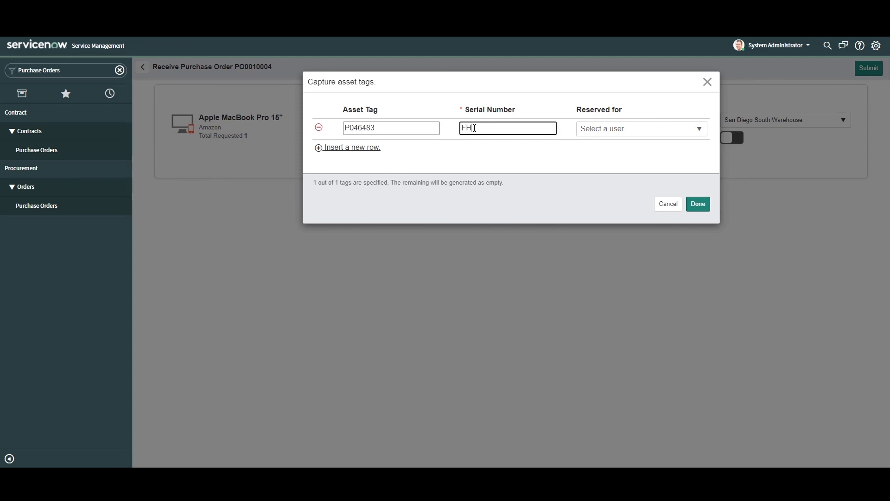
{"action": "type", "text": "7389993JDC"}
- Leave the laptop unreserved for any user and save the captured tag and serial
{"action": "left_click", "coordinate": [543, 150]}
{"action": "left_click", "coordinate": [587, 132]}
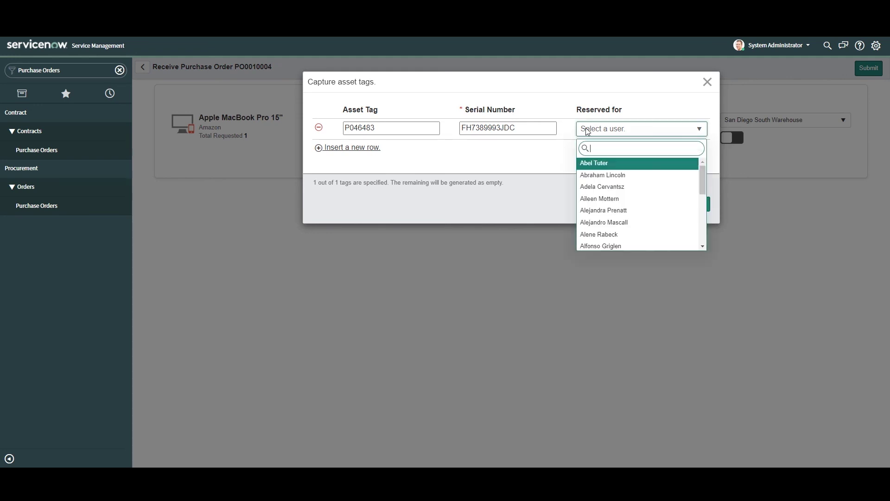
{"action": "left_click", "coordinate": [567, 152]}
{"action": "left_click", "coordinate": [698, 204]}
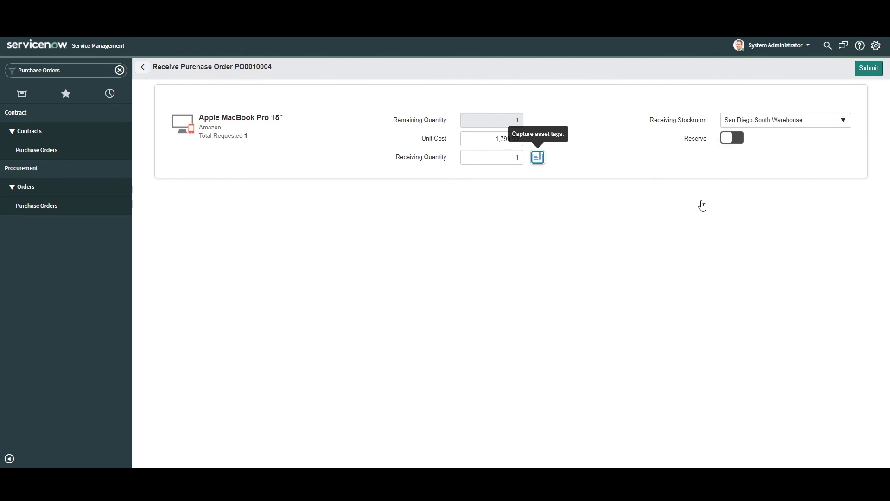
- Submit the PO0010004 receipt and check the P046483 hardware record in its Assets list
{"action": "left_click", "coordinate": [874, 71]}
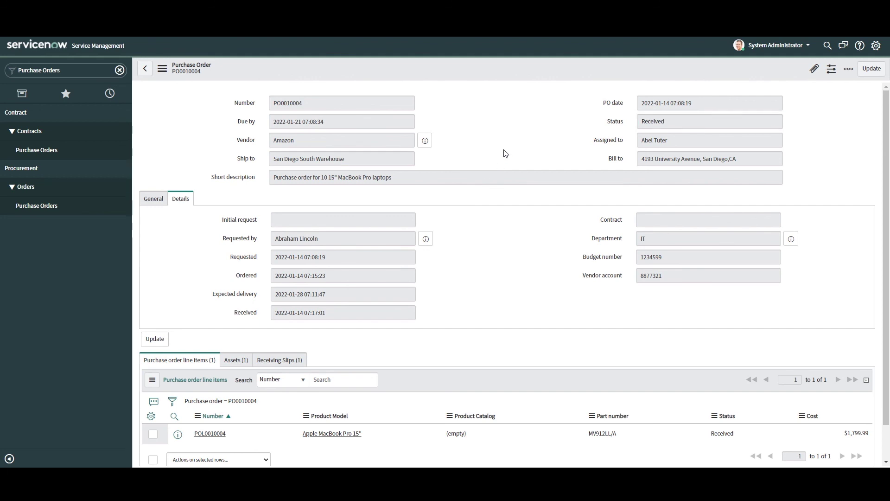
{"action": "scroll", "coordinate": [506, 154], "scroll_direction": "down", "scroll_amount": 2}
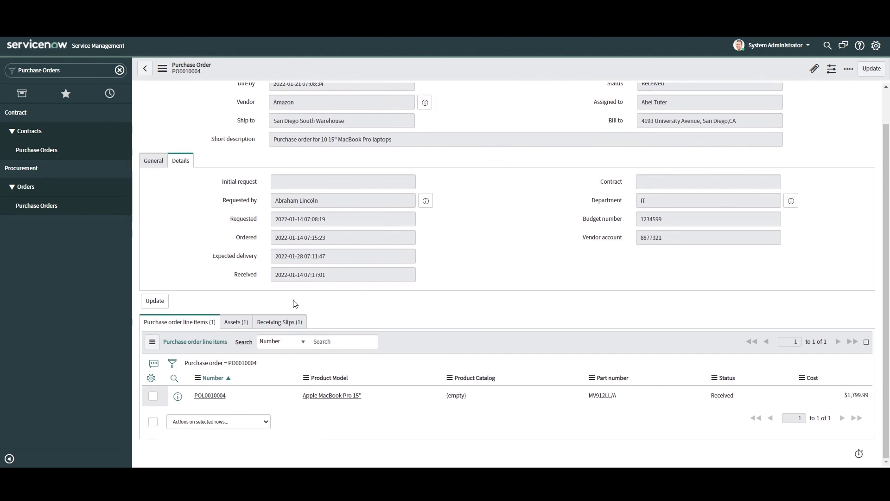
{"action": "left_click", "coordinate": [230, 326]}
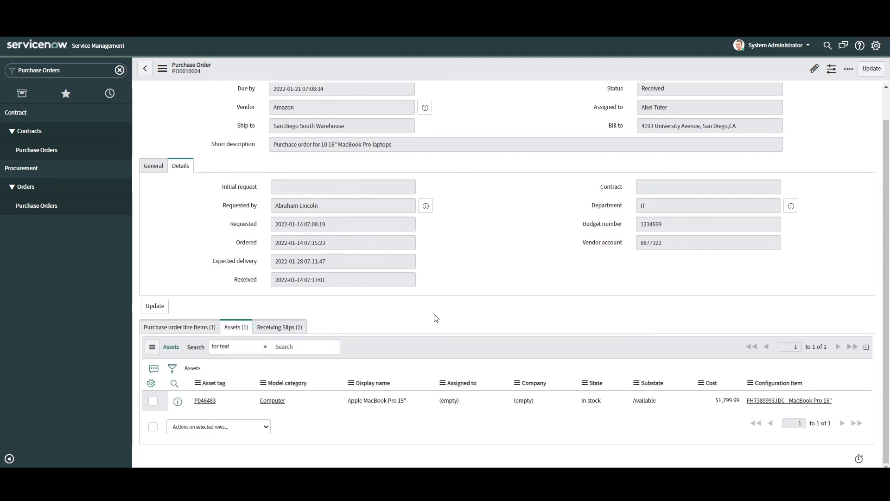
{"action": "left_click", "coordinate": [178, 401]}
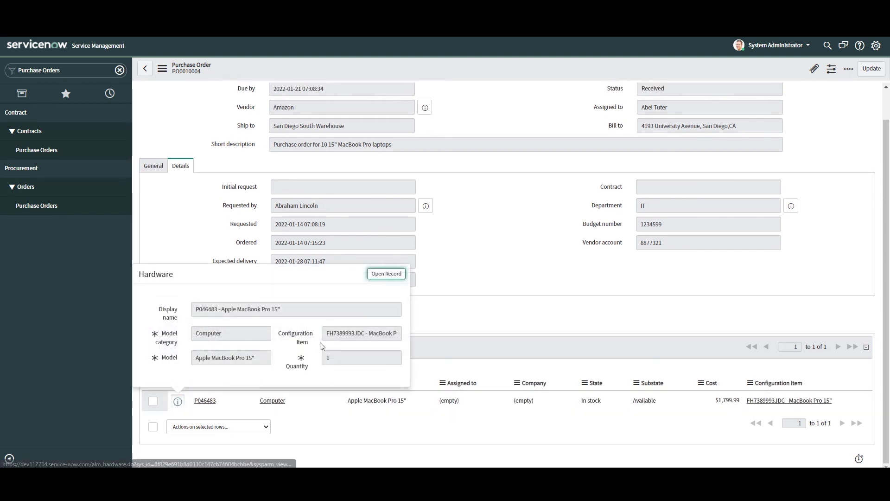
{"action": "left_click", "coordinate": [447, 306]}
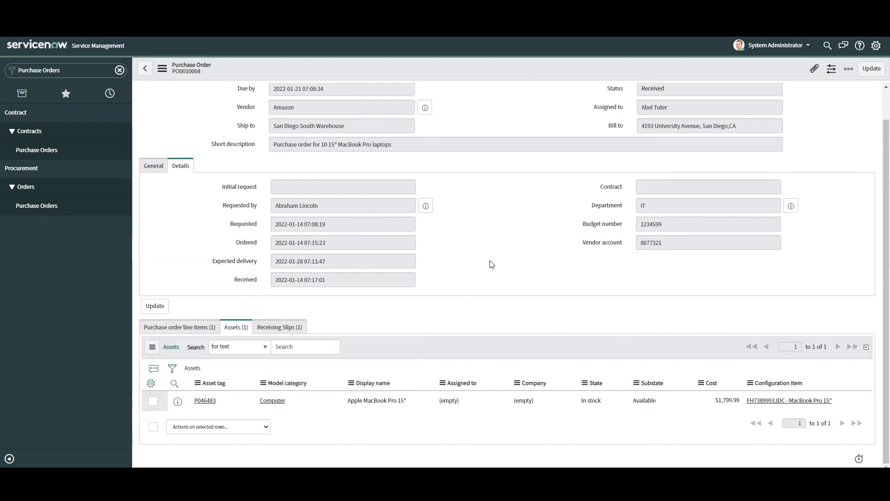